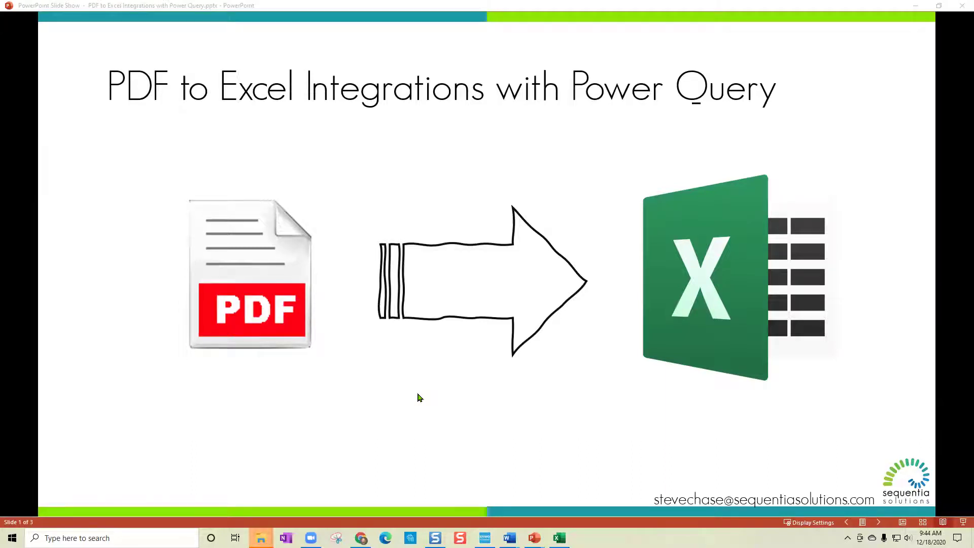
# Step: Advance the slides to 'Credit Card Statement to PDF', then switch to Excel's blank Book1
pyautogui.press('Right')
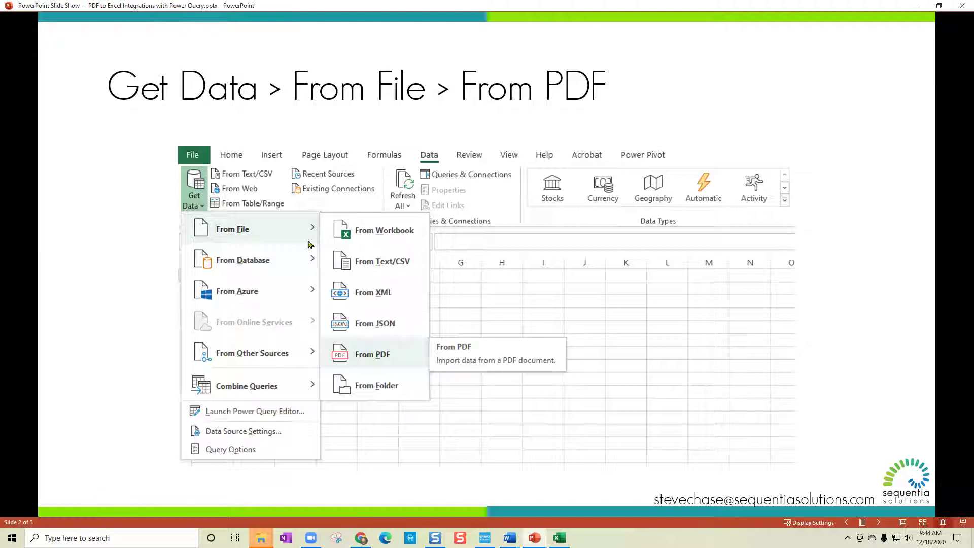
pyautogui.click(600, 360)
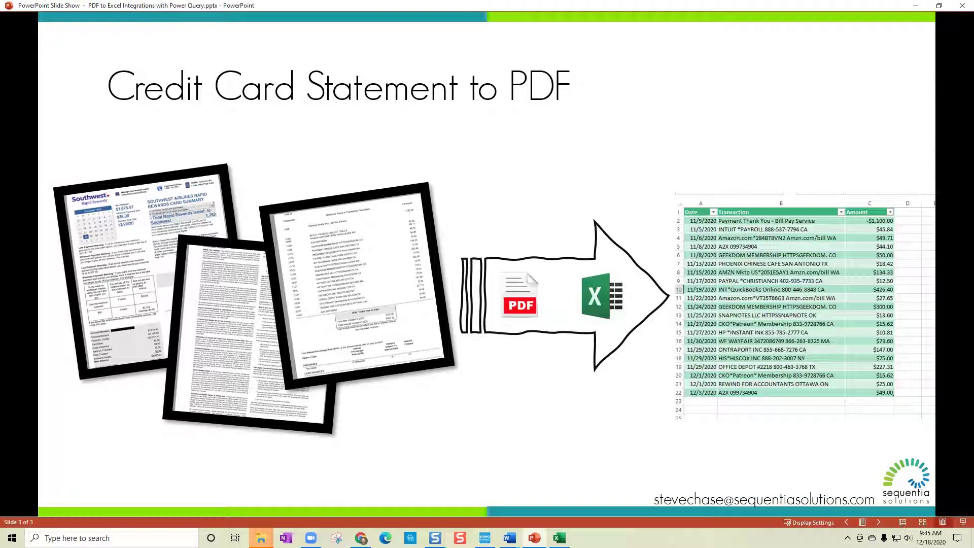
pyautogui.click(558, 538)
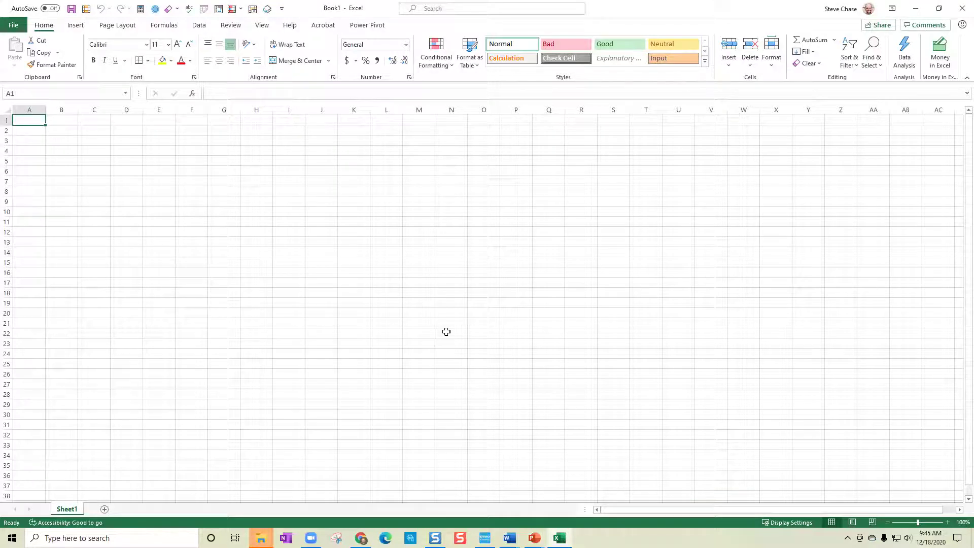
# Step: Import 'PDF to Excel Example Credit Card Statement Southwest.pdf' from Desktop > PDF to EXCEL POWER QUERY using From PDF
pyautogui.click(202, 26)
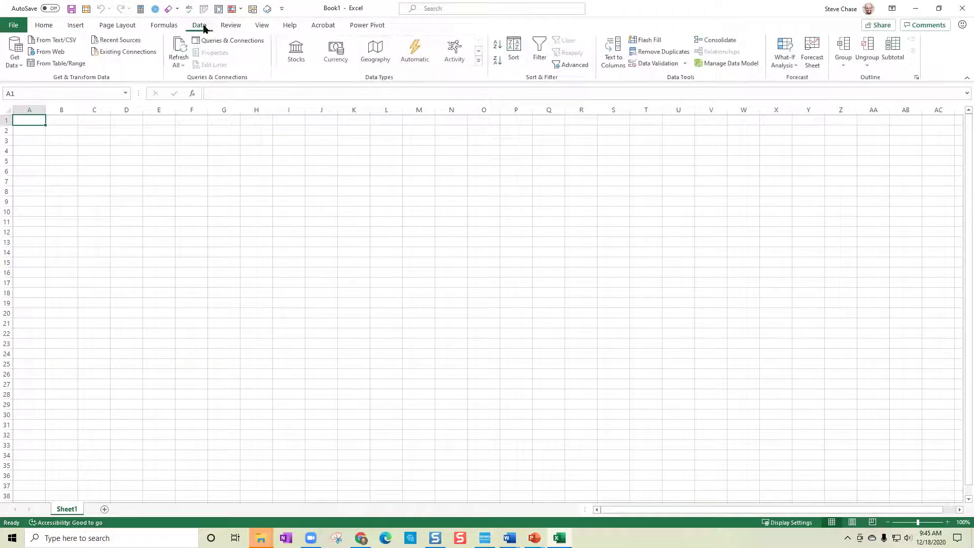
pyautogui.click(21, 69)
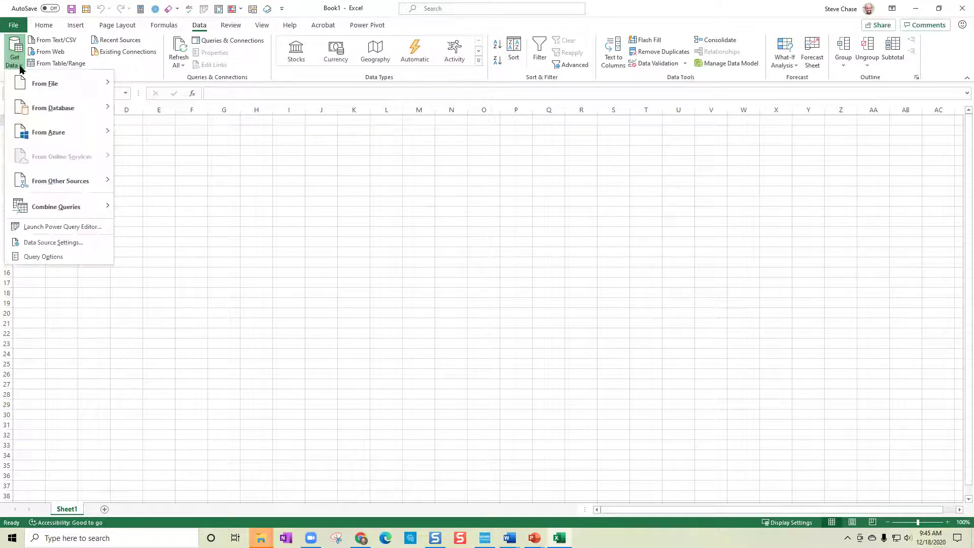
pyautogui.moveTo(31, 83)
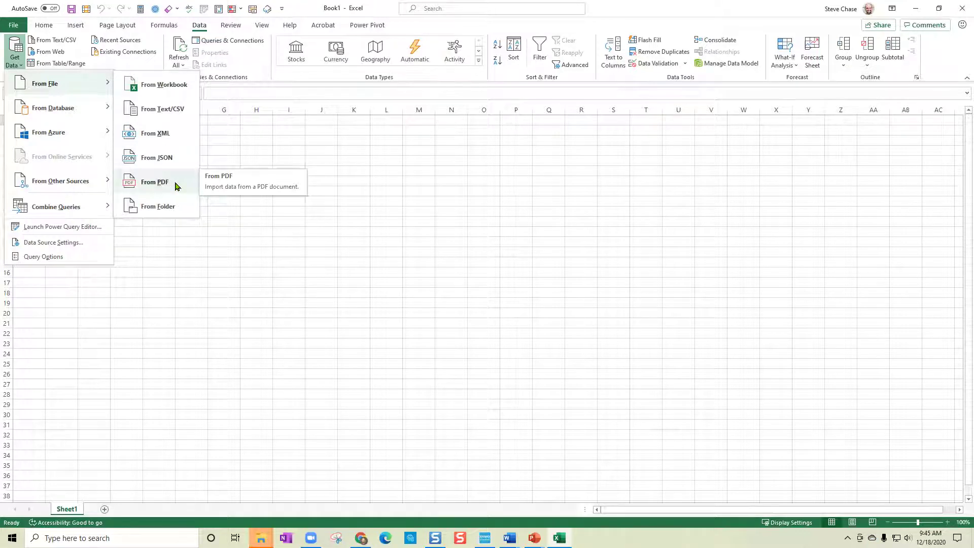
pyautogui.click(175, 184)
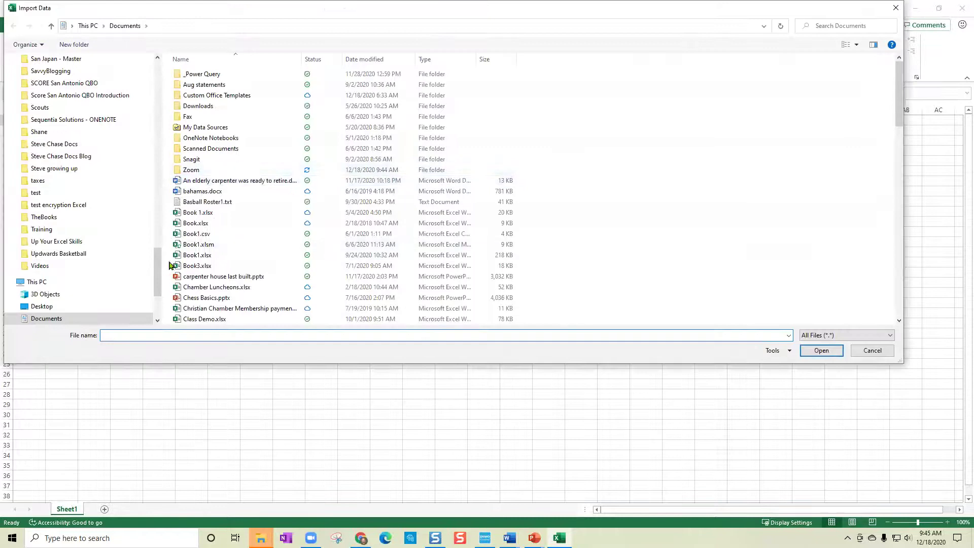
pyautogui.scroll(15, 142, 153)
pyautogui.click(99, 80)
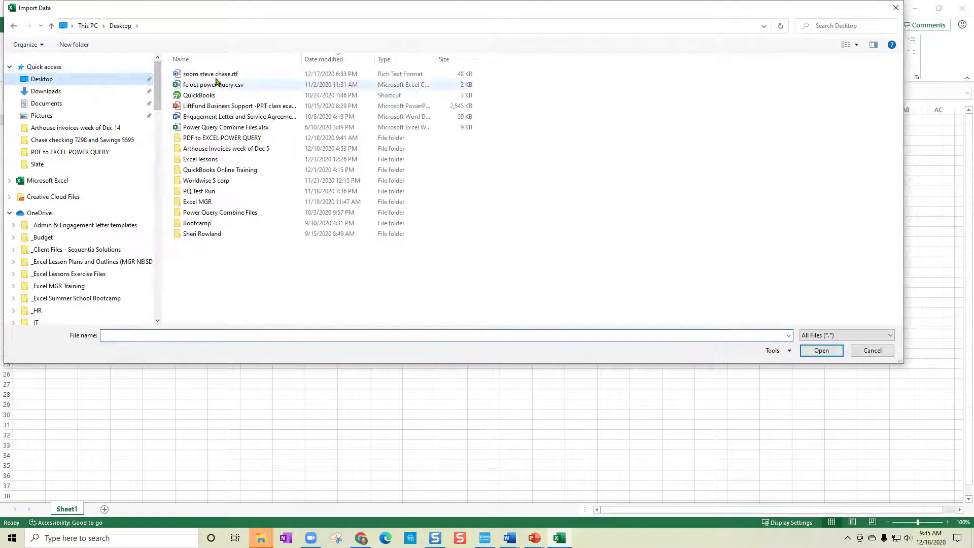
pyautogui.doubleClick(227, 138)
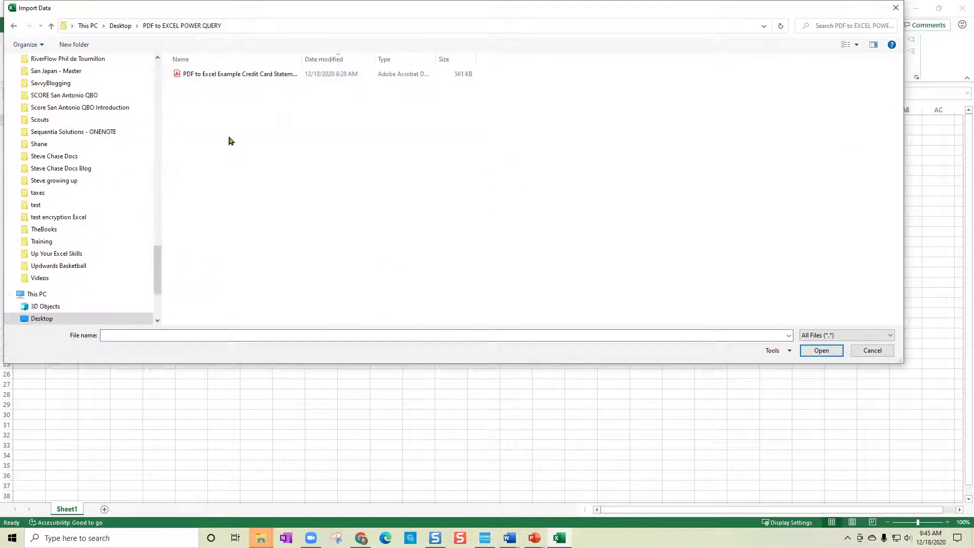
pyautogui.click(226, 74)
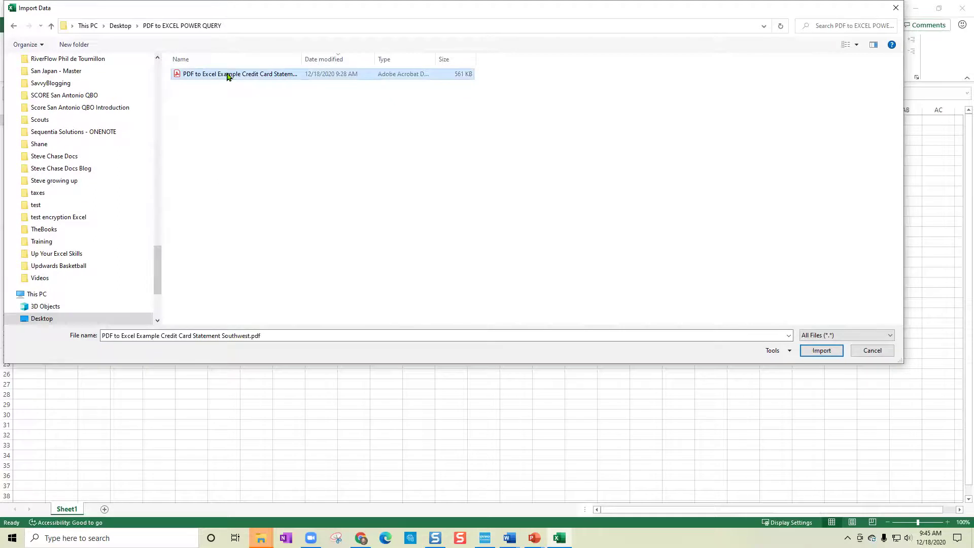
pyautogui.click(820, 351)
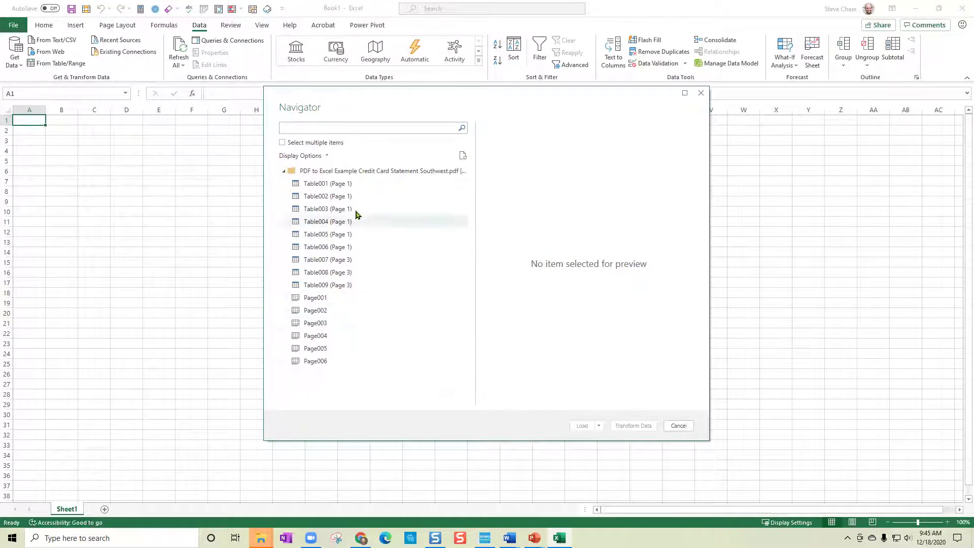
# Step: Preview Table001 through Table006 in the Navigator, ending on Table007's transaction list
pyautogui.click(353, 186)
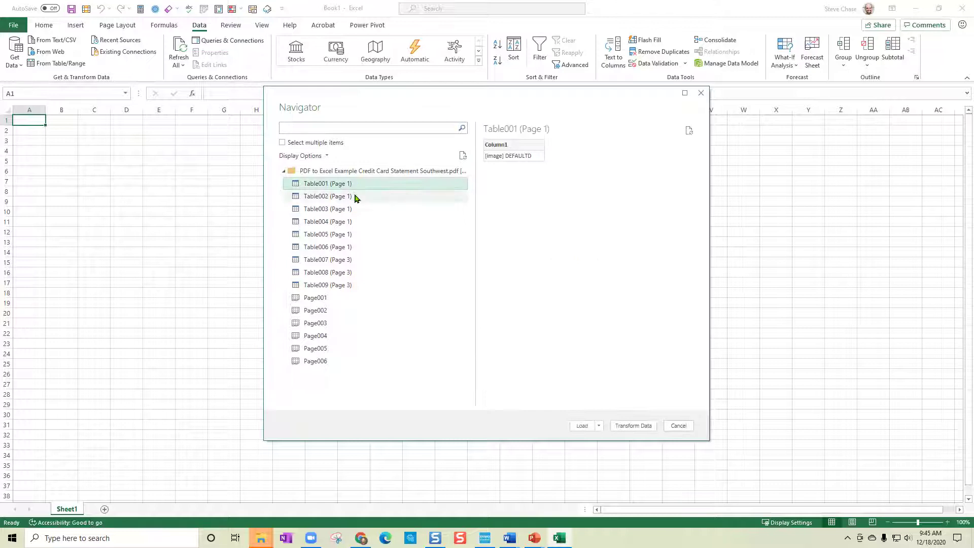
pyautogui.click(355, 197)
pyautogui.click(355, 209)
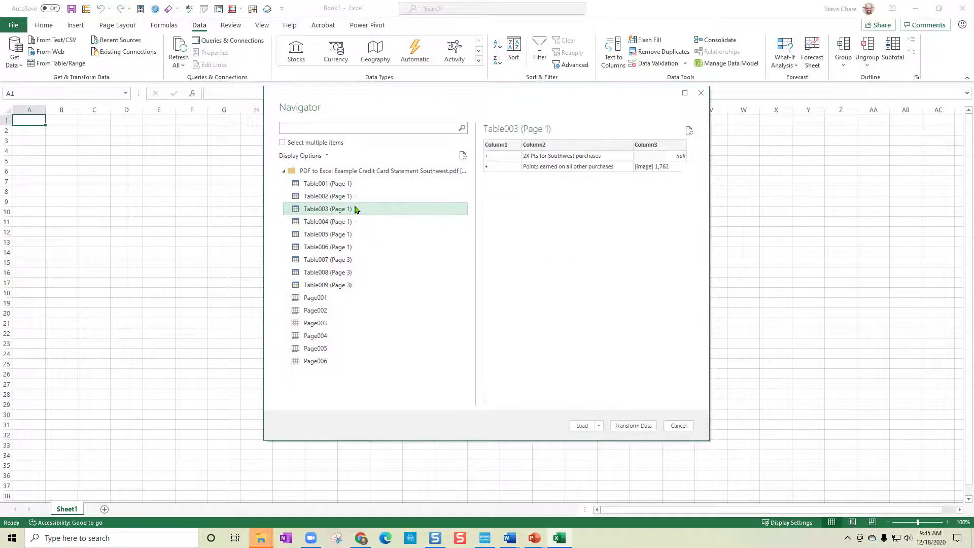
pyautogui.click(357, 223)
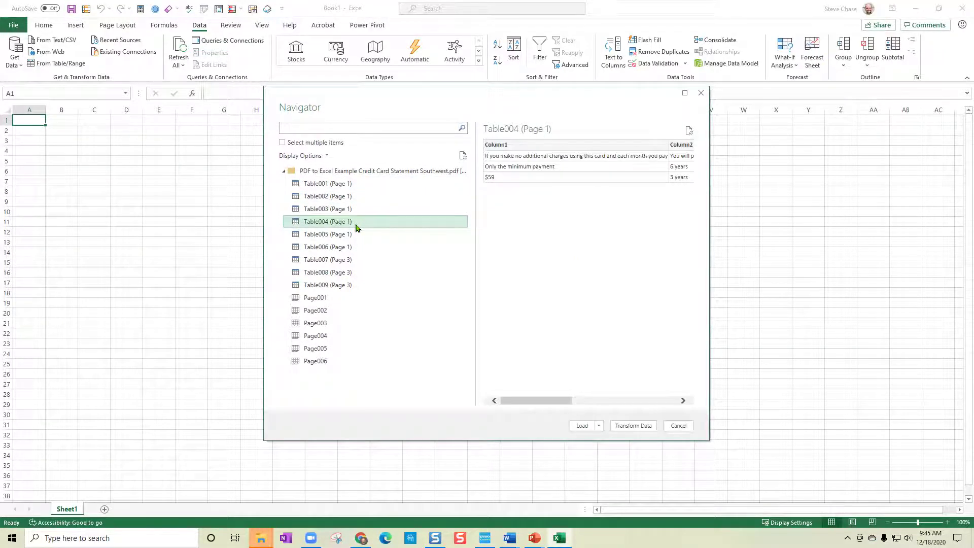
pyautogui.click(362, 237)
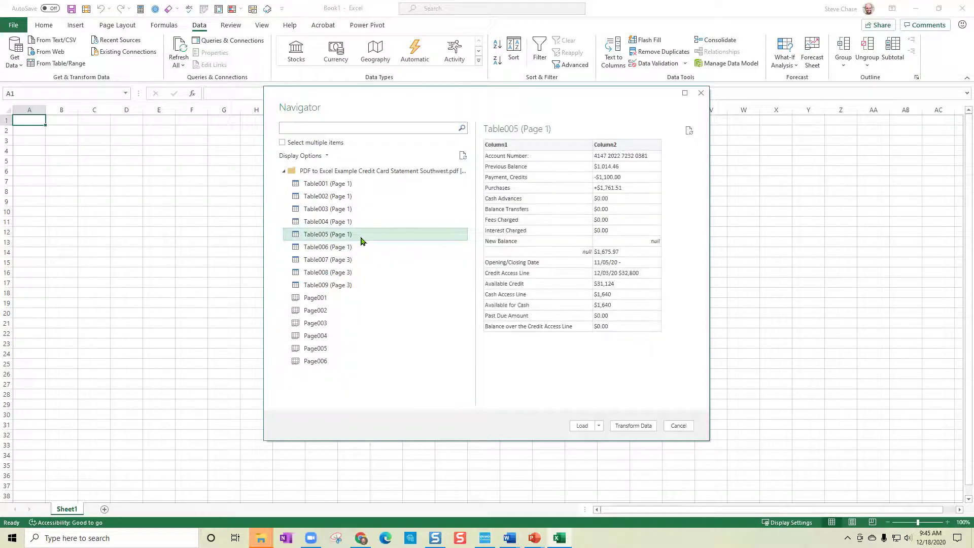
pyautogui.click(363, 248)
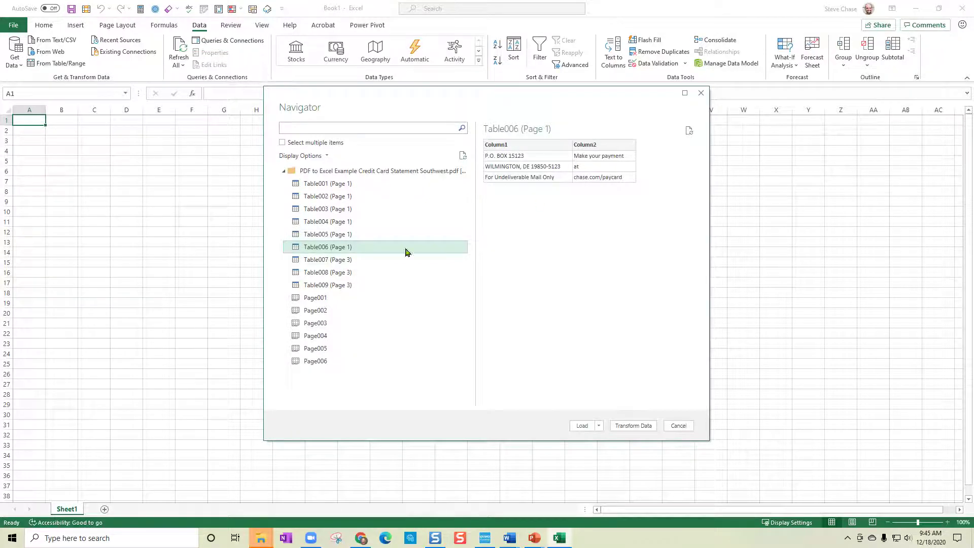
pyautogui.click(339, 260)
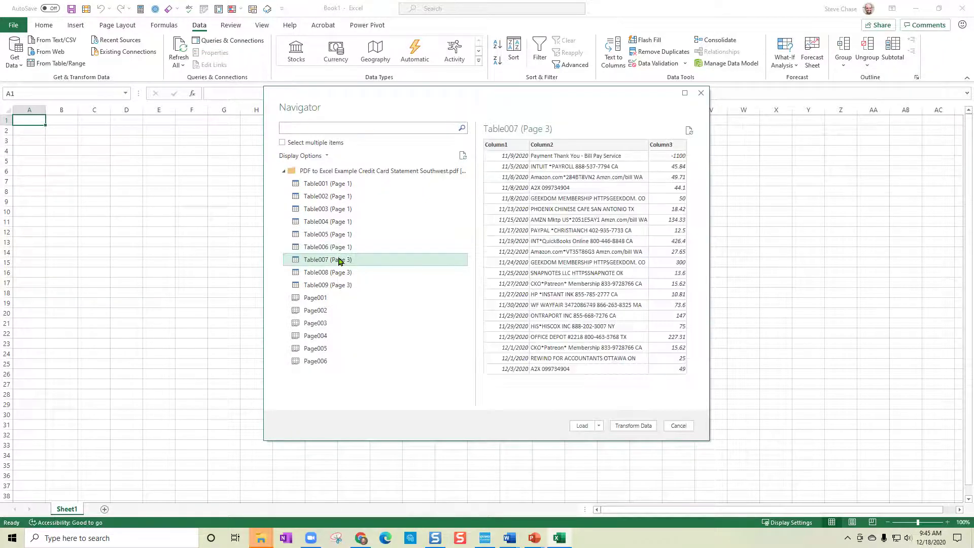
# Step: Turn Select multiple items on and back off, leaving only Table007 (Page 3) previewed
pyautogui.click(283, 143)
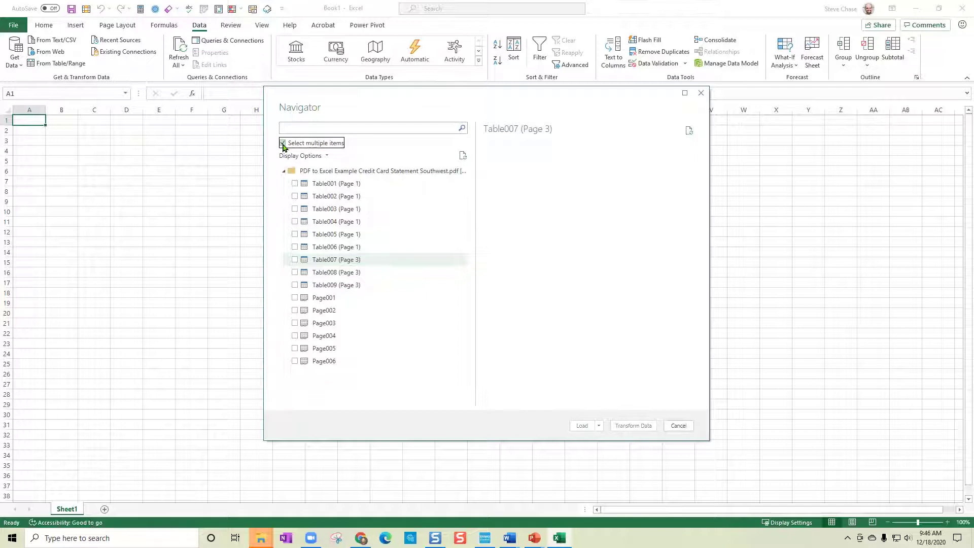
pyautogui.click(295, 260)
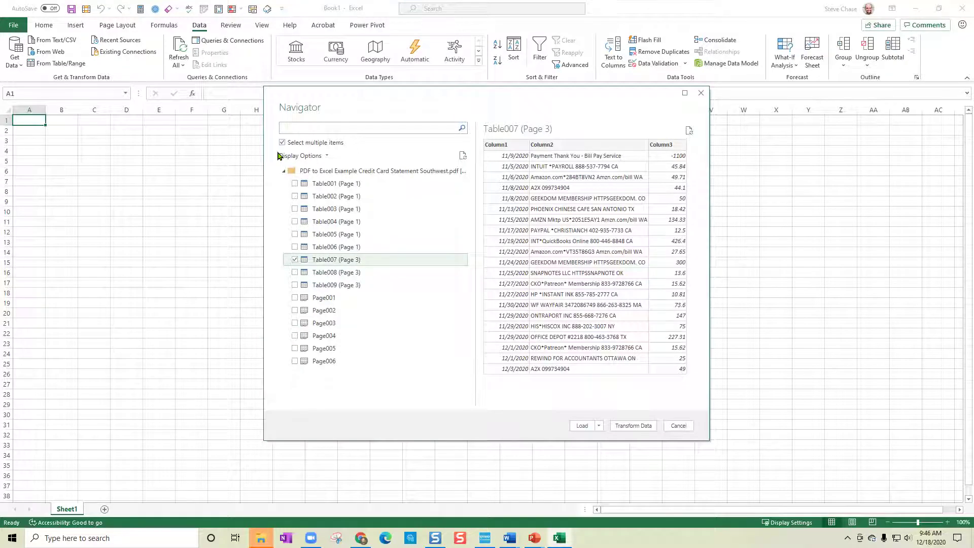
pyautogui.click(282, 142)
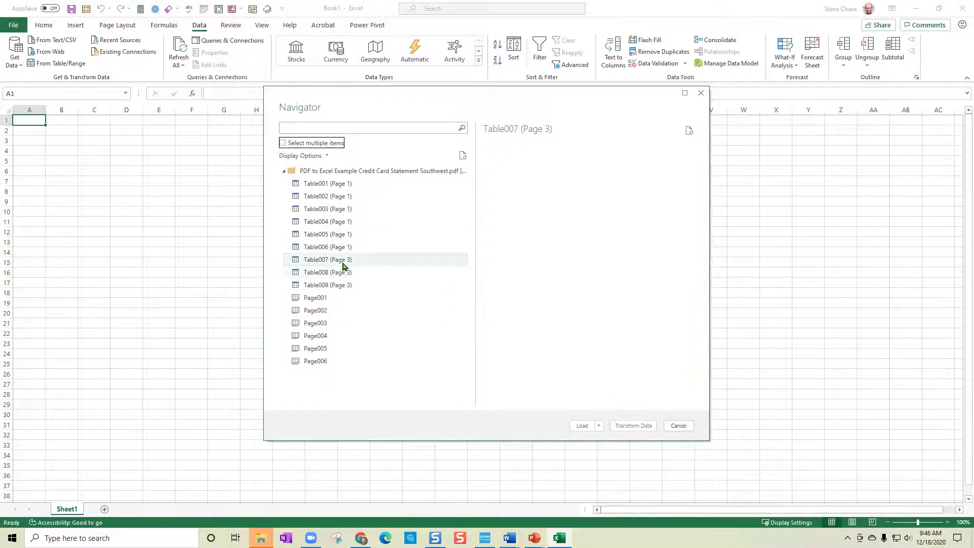
pyautogui.click(343, 264)
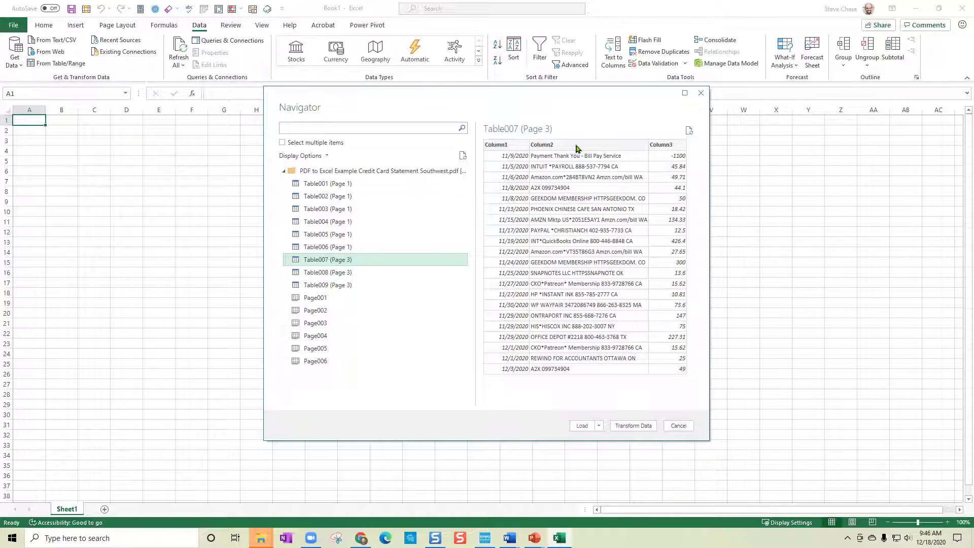
# Step: Send Table007 (Page 3) to the Power Query Editor and name the query DecStatement
pyautogui.click(642, 429)
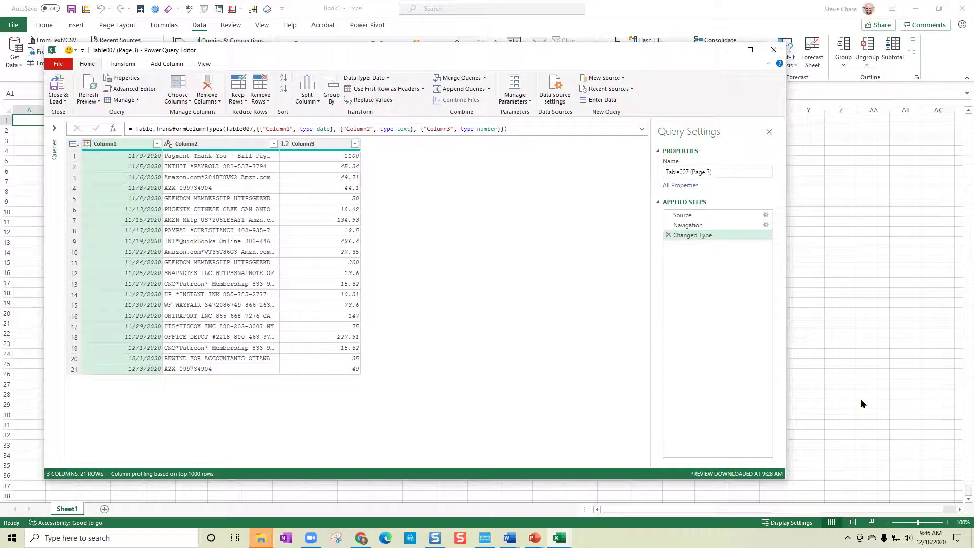
pyautogui.moveTo(731, 173); pyautogui.dragTo(666, 176)
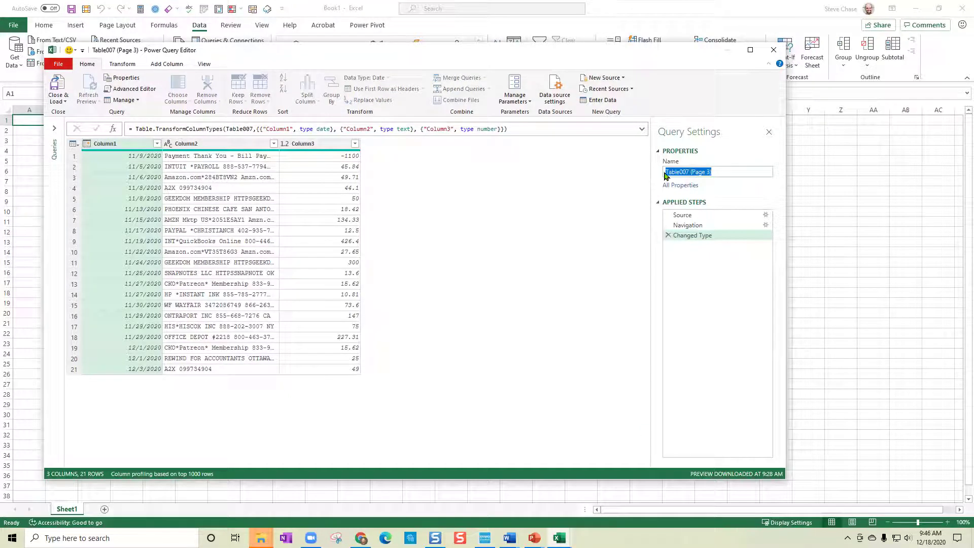
pyautogui.write('DecStatement')
pyautogui.moveTo(720, 172); pyautogui.dragTo(663, 173)
pyautogui.click(95, 153)
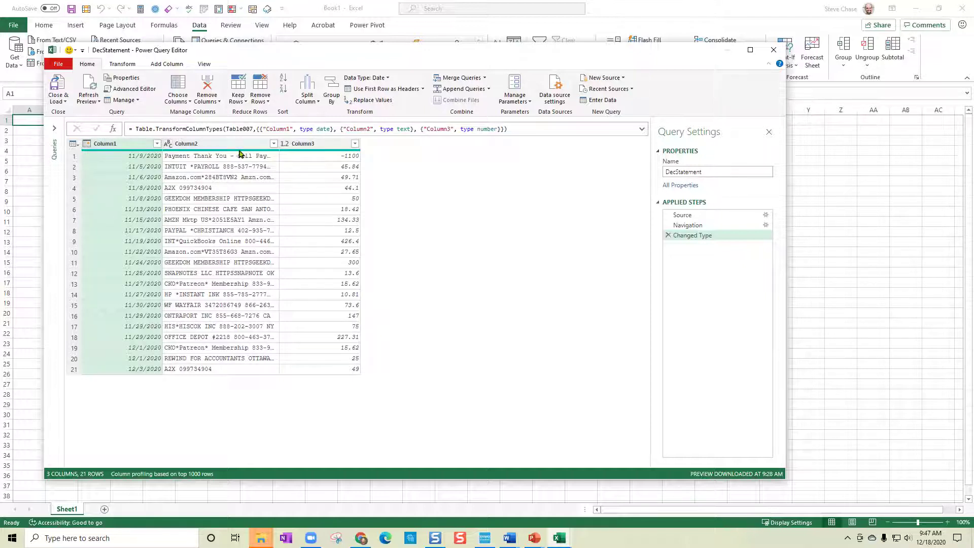
# Step: Change Column3's data type to Currency, replacing the current type conversion
pyautogui.click(285, 144)
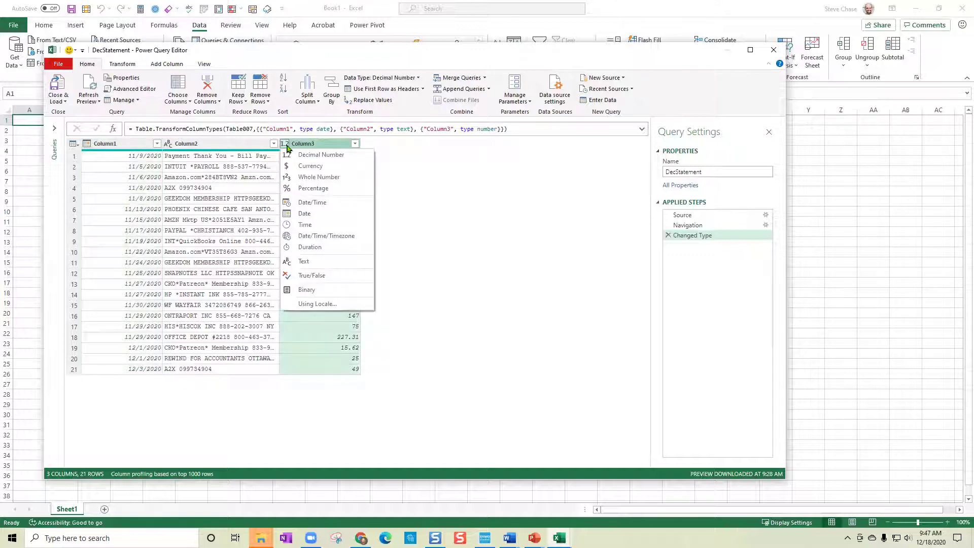
pyautogui.click(311, 167)
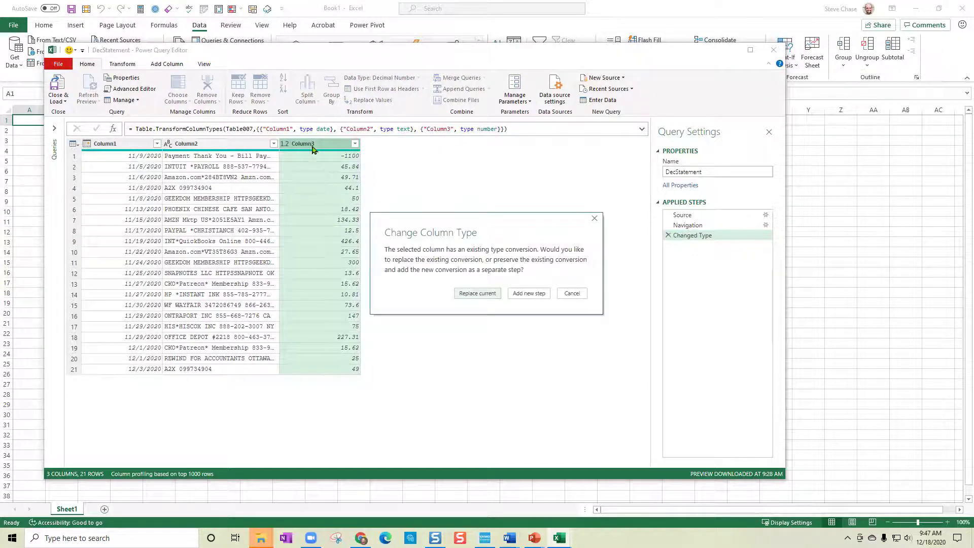
pyautogui.click(477, 293)
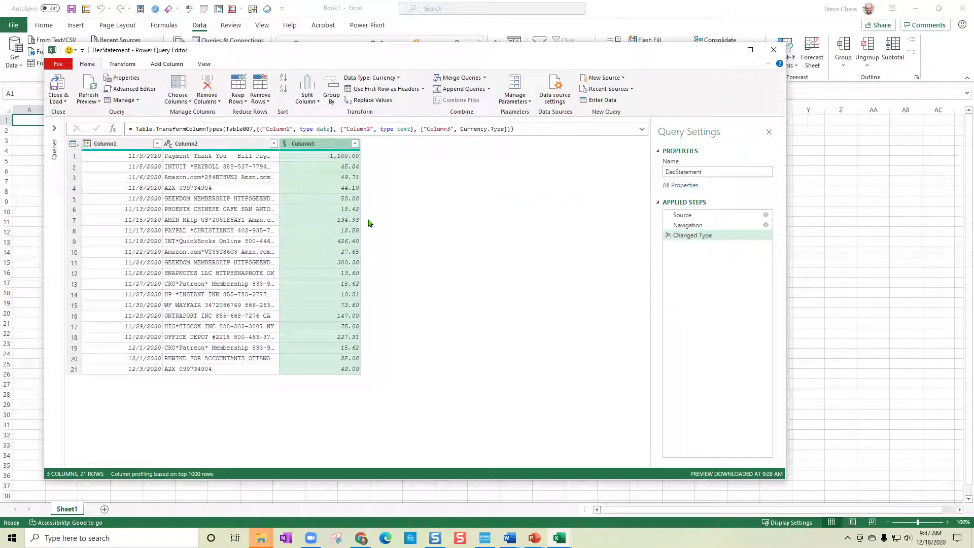
# Step: Rename Column1, Column2 and Column3 to Date, Transaction and Amount
pyautogui.click(113, 147)
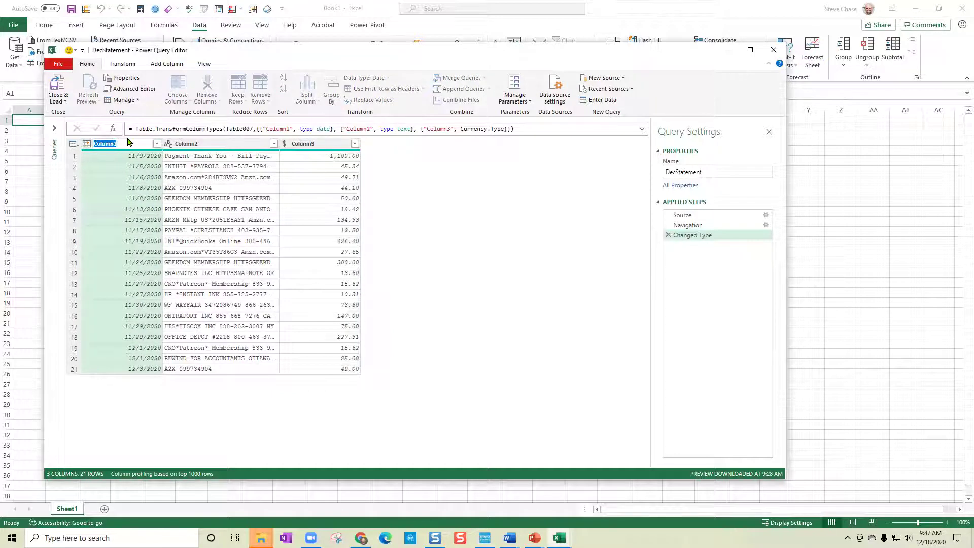
pyautogui.write('Date')
pyautogui.doubleClick(202, 143)
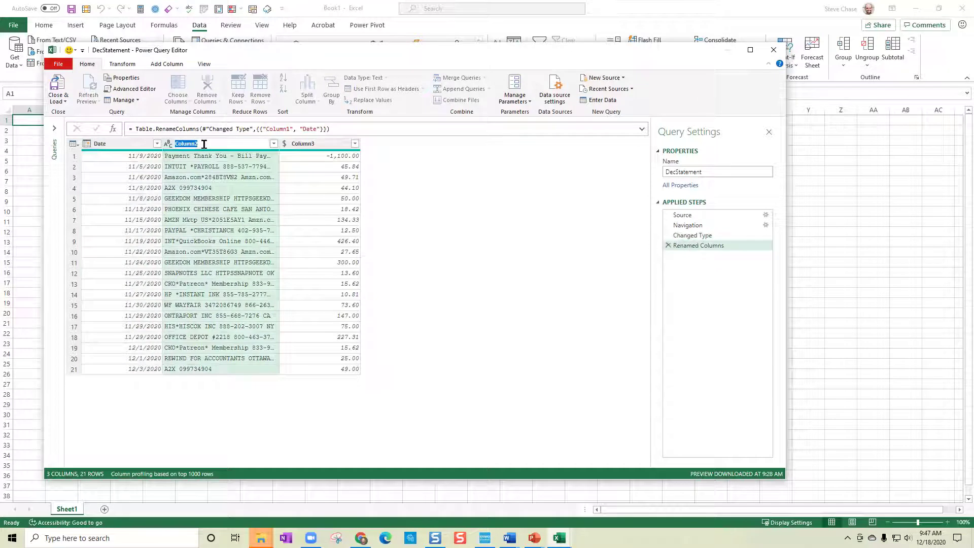
pyautogui.write('Transaction')
pyautogui.click(302, 145)
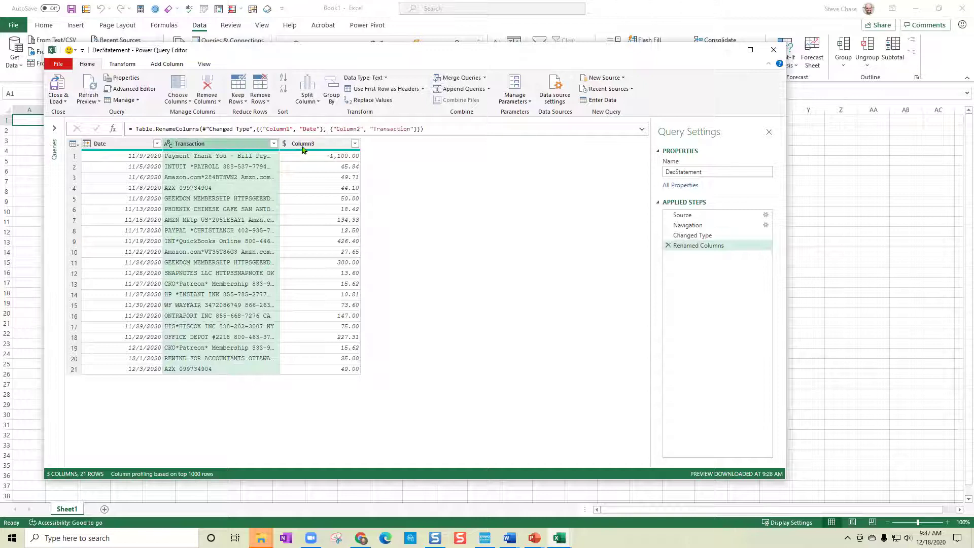
pyautogui.doubleClick(302, 146)
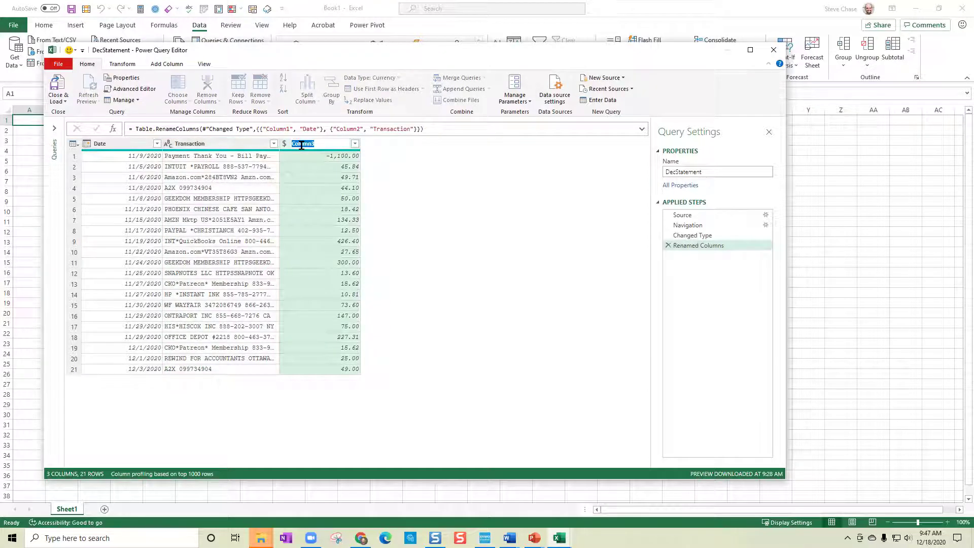
pyautogui.write('Amount')
pyautogui.press('Return')
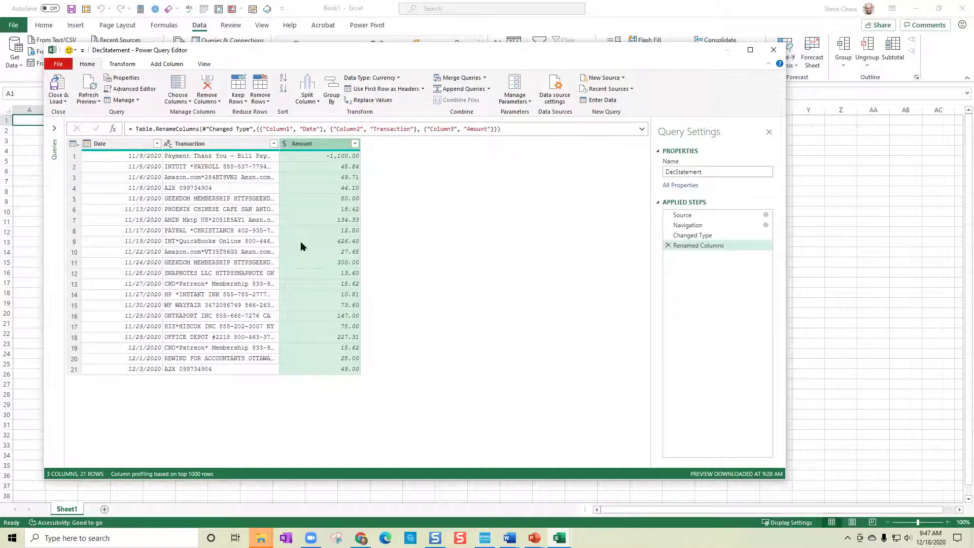
# Step: Close & Load DecStatement as a table on the existing worksheet at $A$1
pyautogui.click(58, 101)
pyautogui.click(71, 123)
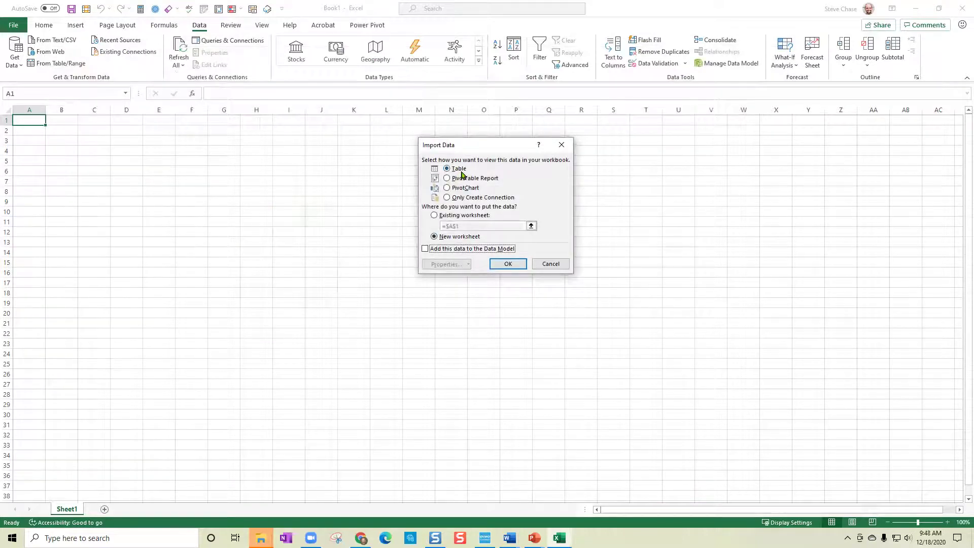
pyautogui.click(434, 215)
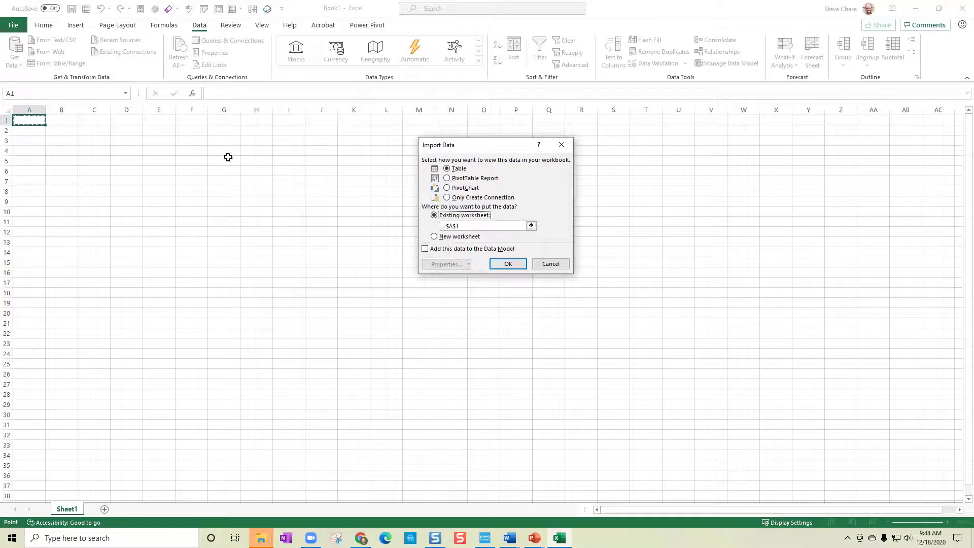
pyautogui.click(500, 263)
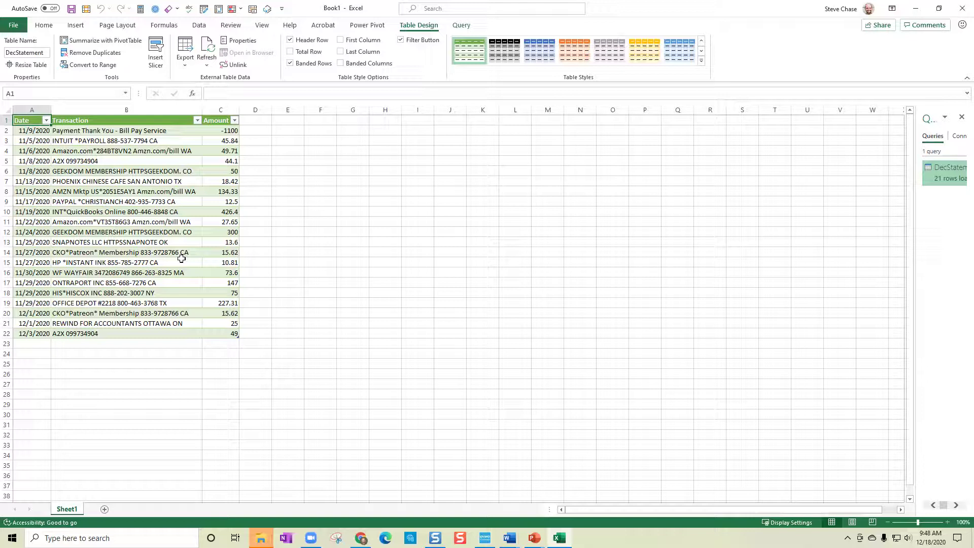
# Step: Sort Amount largest to smallest, then re-sort Date oldest to newest (11/5/2020 to 12/3/2020)
pyautogui.click(235, 121)
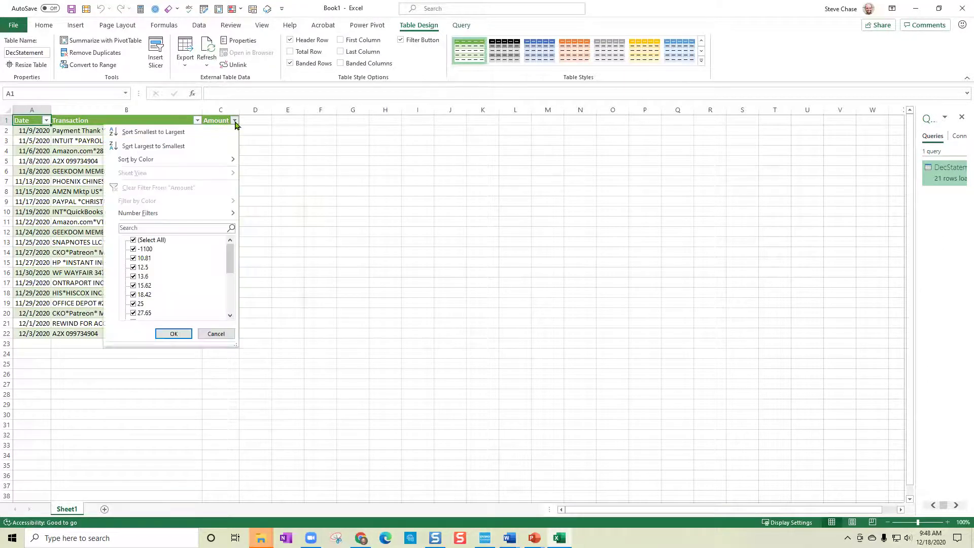
pyautogui.click(214, 146)
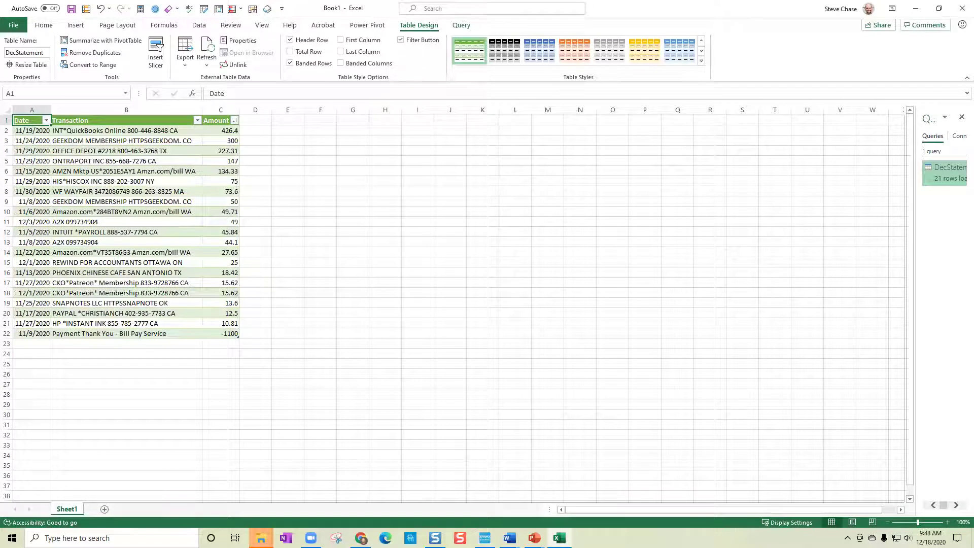
pyautogui.click(46, 120)
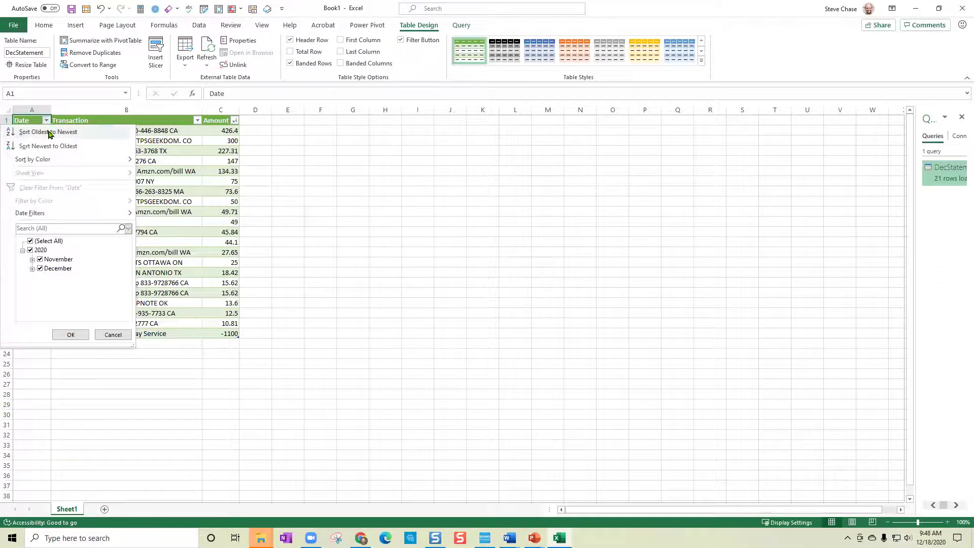
pyautogui.click(48, 131)
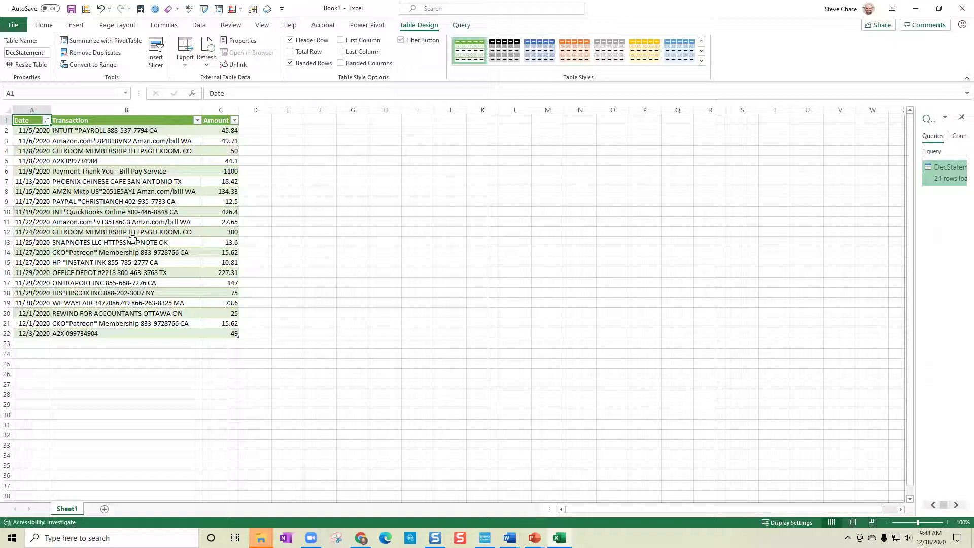